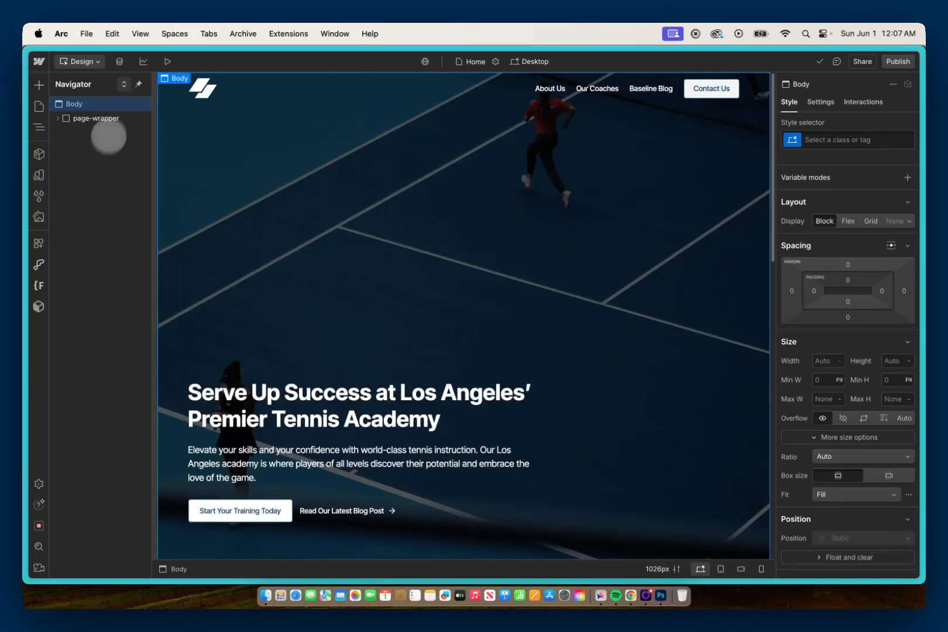
Step: View the items in the Baseline Blogs CMS collection and return to the page design
left_click(119, 61)
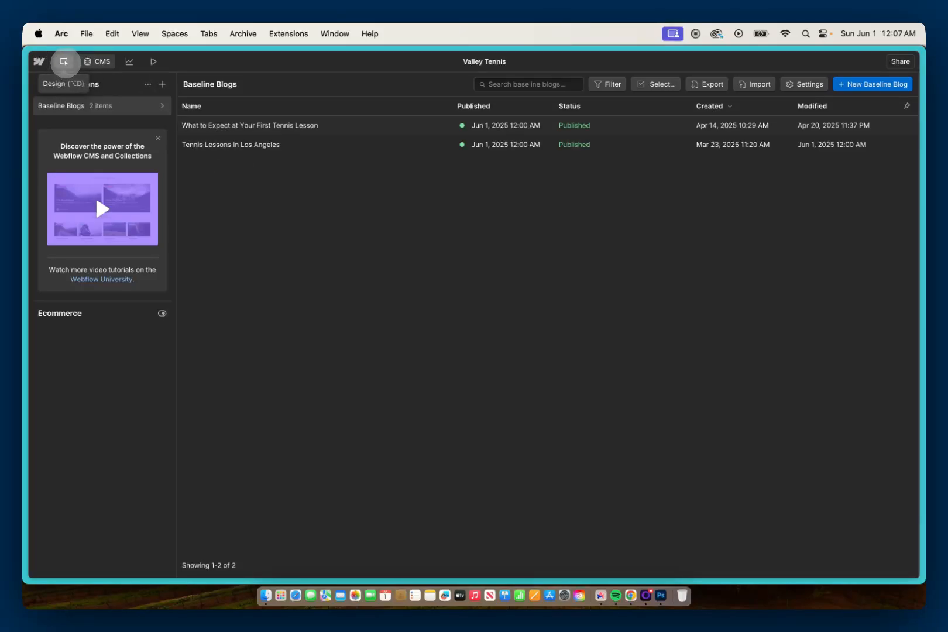
left_click(63, 61)
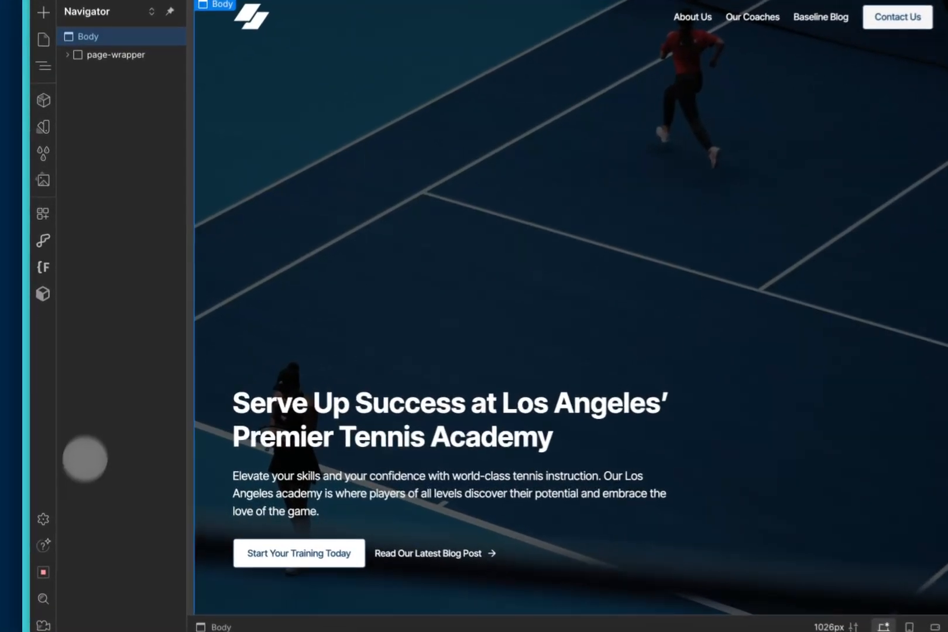
Step: Save a new site backup with the description "Pre Deleted CMS Item"
left_click(43, 518)
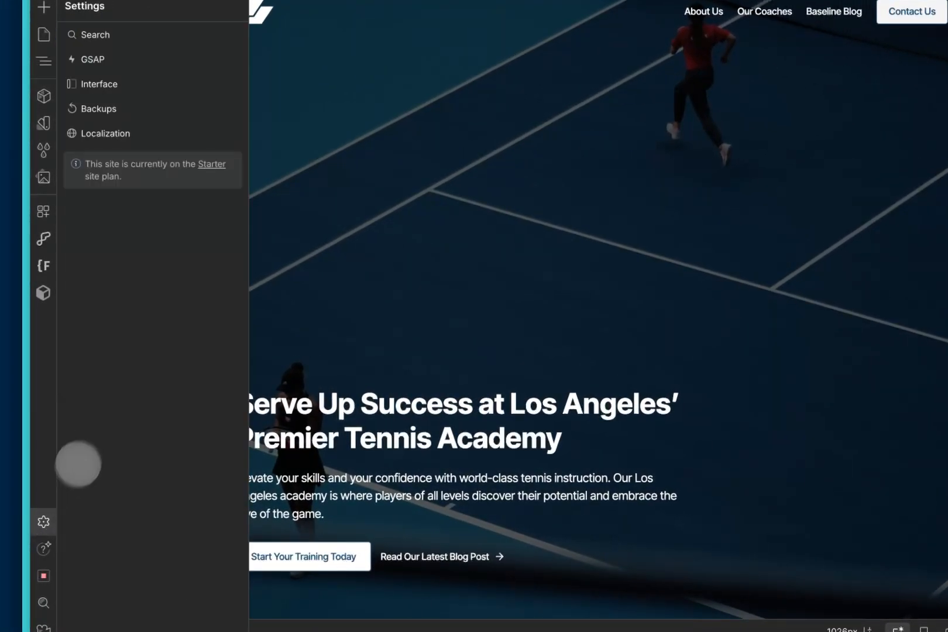
left_click(140, 109)
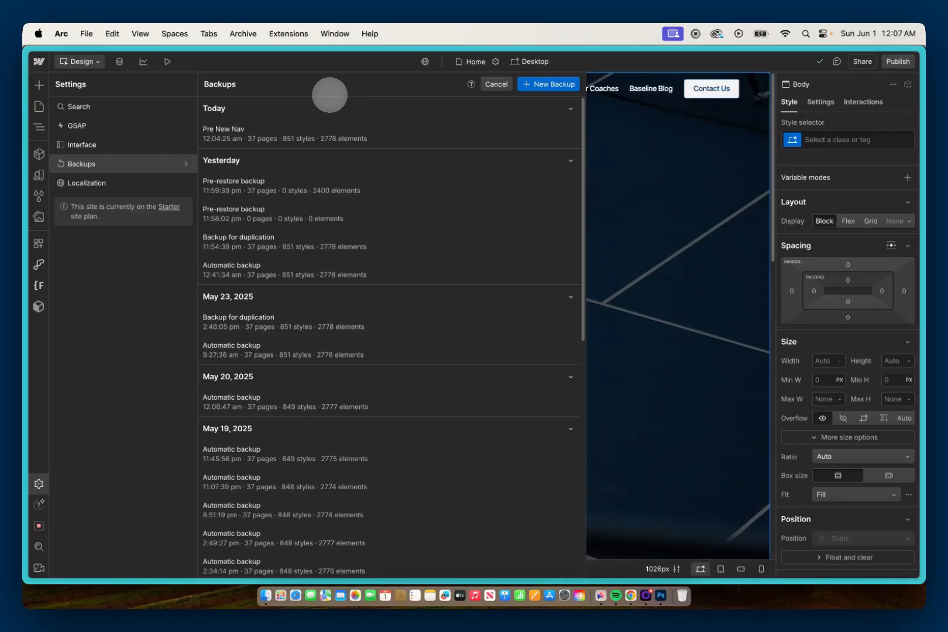
scroll(330, 147, "down", 5)
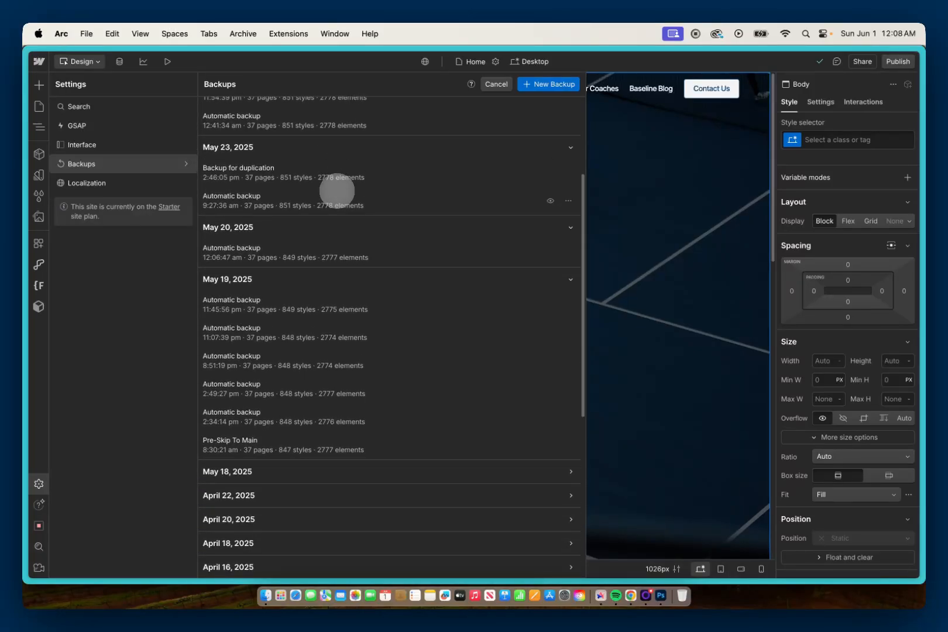
scroll(338, 183, "up", 5)
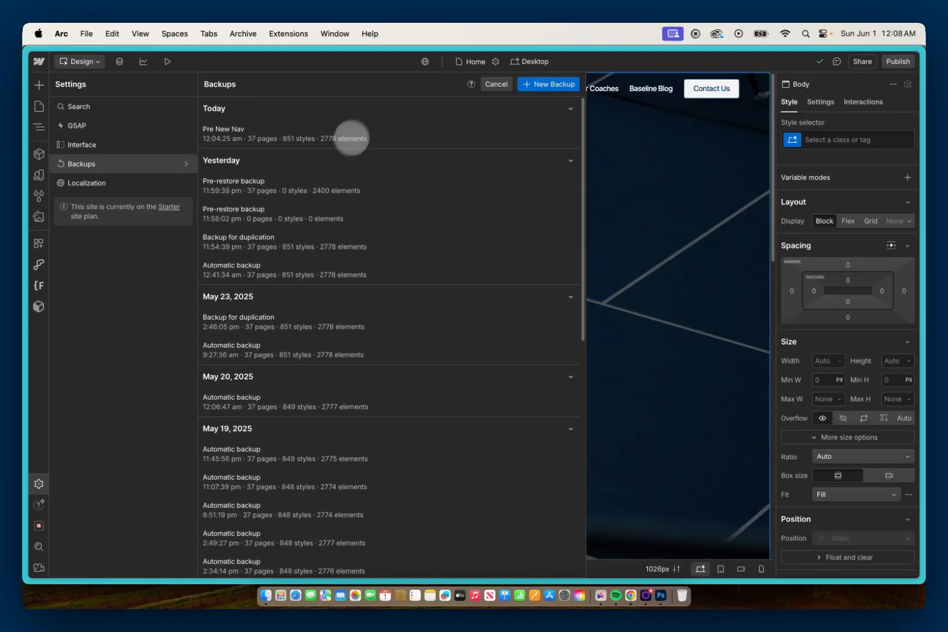
left_click(530, 84)
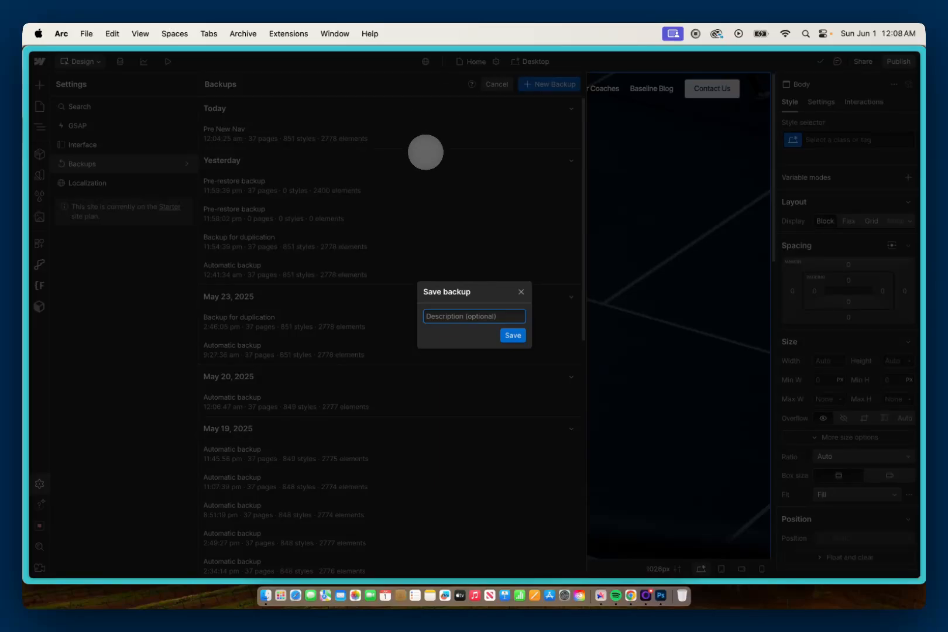
type("Pre Deleted CMS Item")
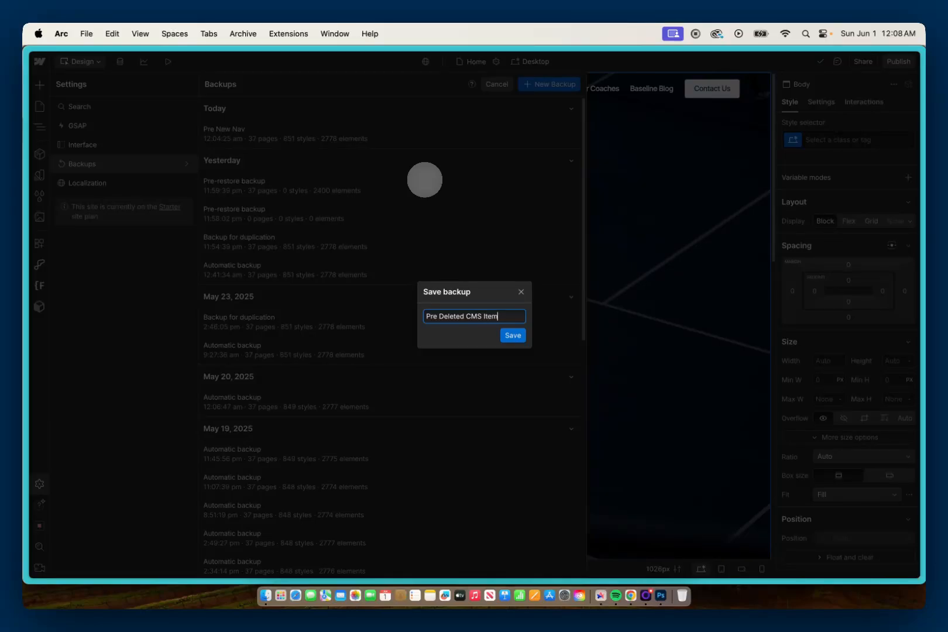
left_click(514, 332)
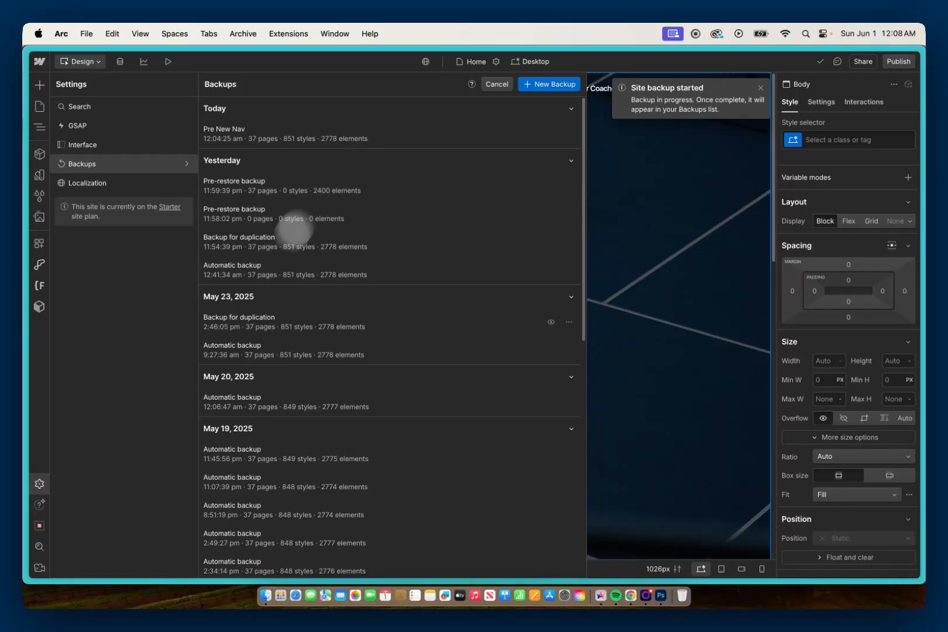
Step: Reopen the site's backups list to check for the newly saved backup
left_click(39, 483)
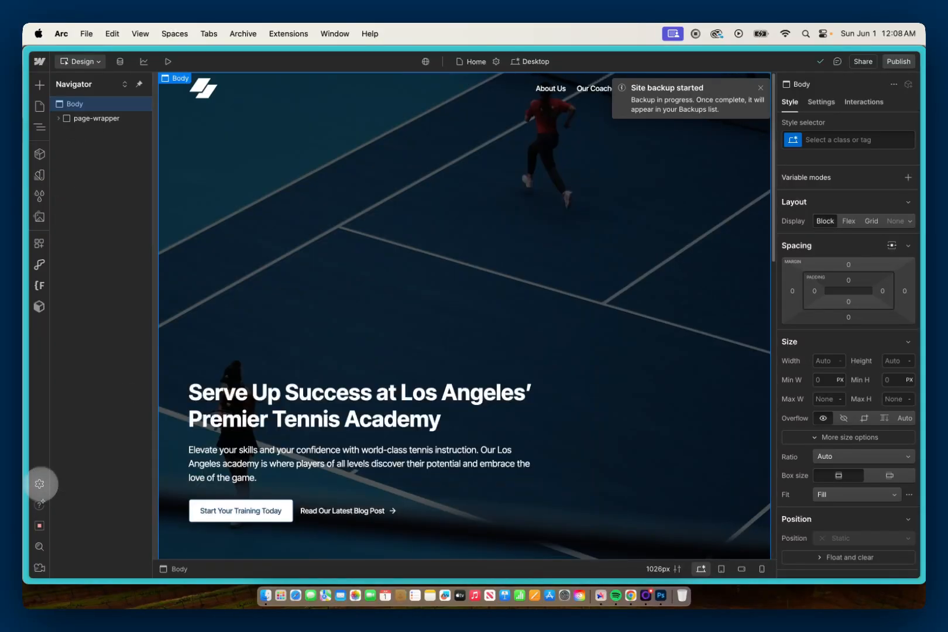
left_click(40, 478)
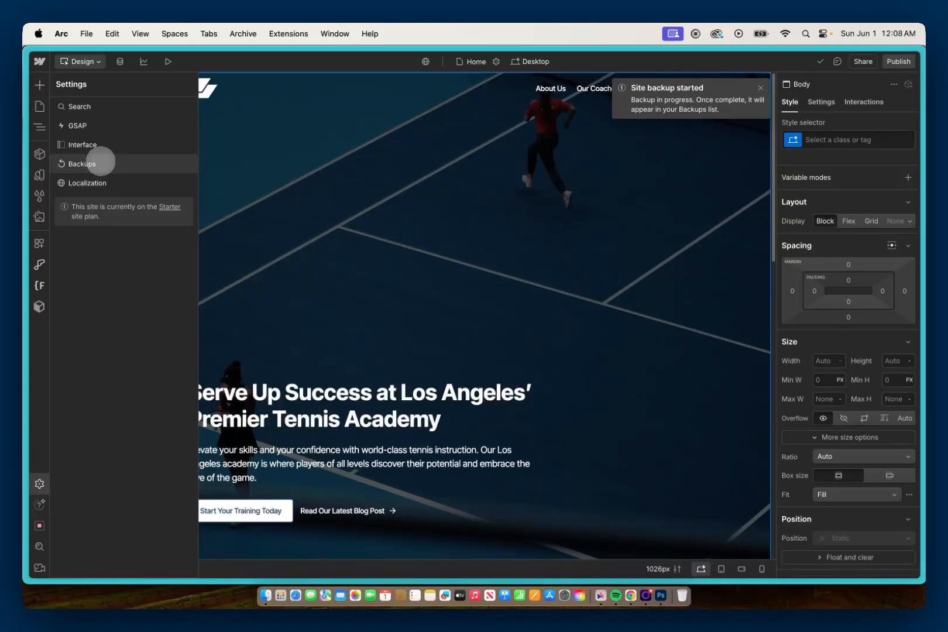
left_click(117, 163)
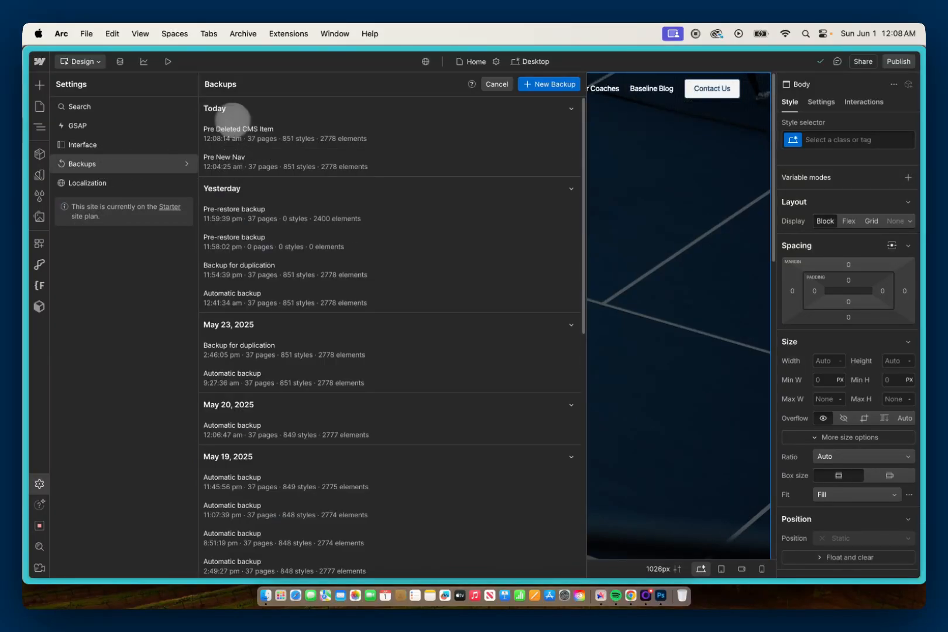
Step: Permanently delete the "Tennis Lessons In Los Angeles" item from the Baseline Blogs collection
left_click(120, 61)
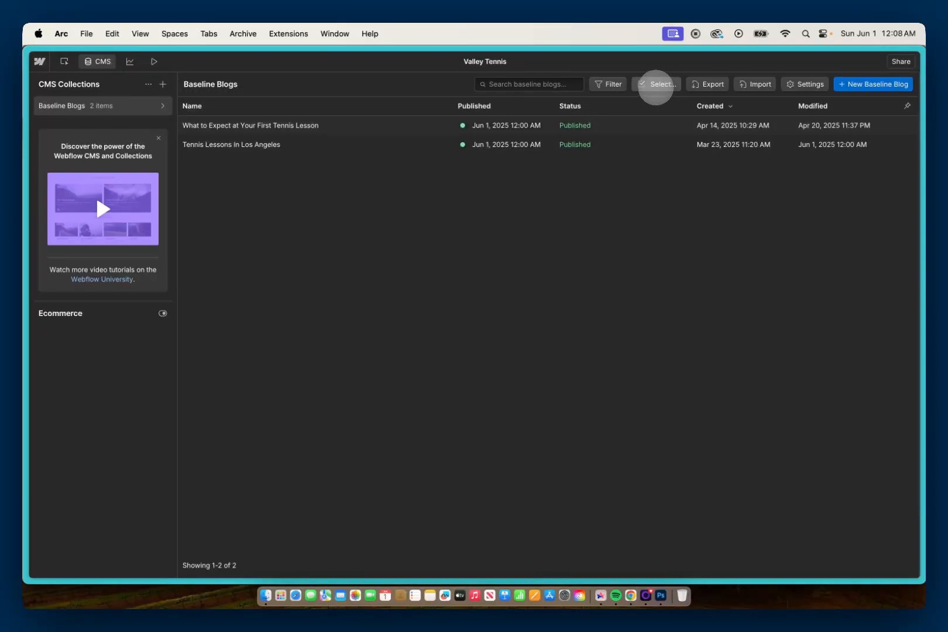
left_click(655, 84)
left_click(361, 143)
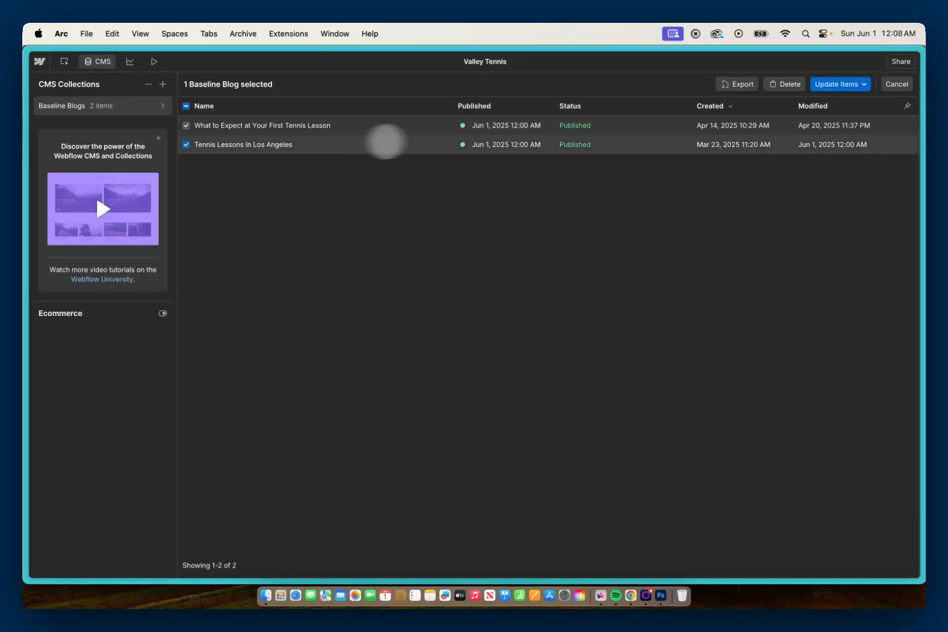
left_click(782, 84)
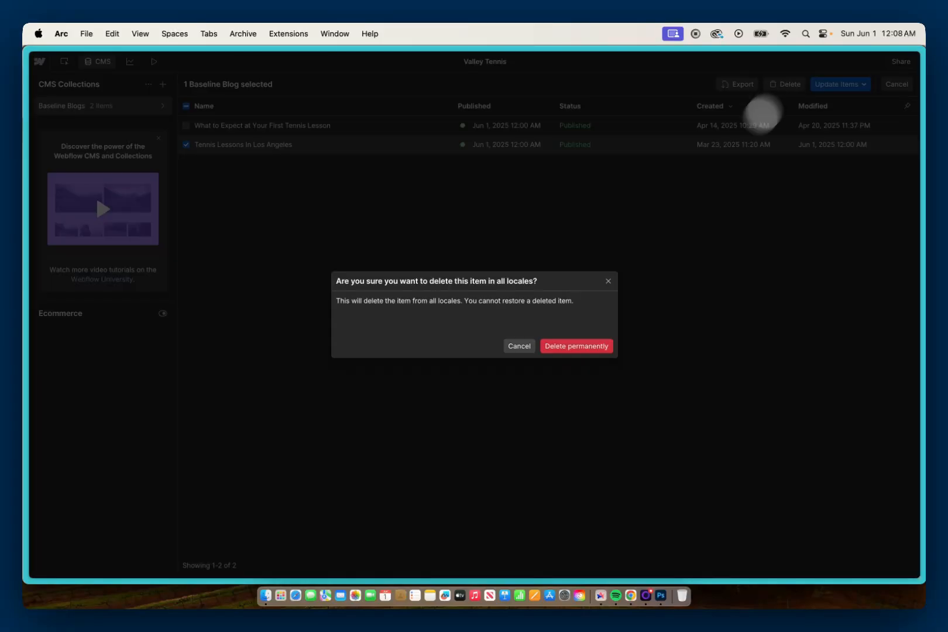
left_click(602, 346)
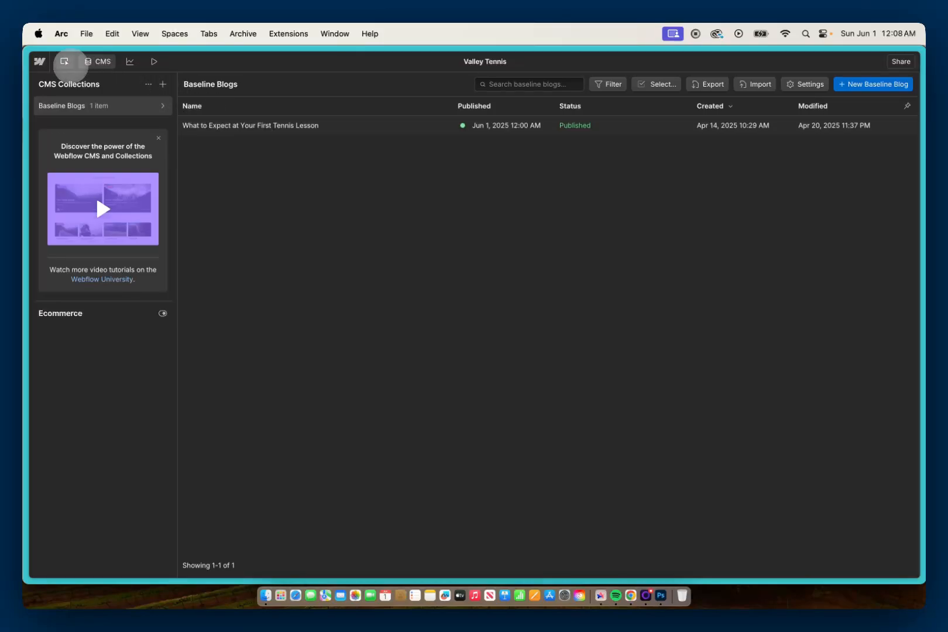
Step: Open a preview of the "Pre Deleted CMS Item" backup without restoring it
left_click(64, 61)
left_click(39, 483)
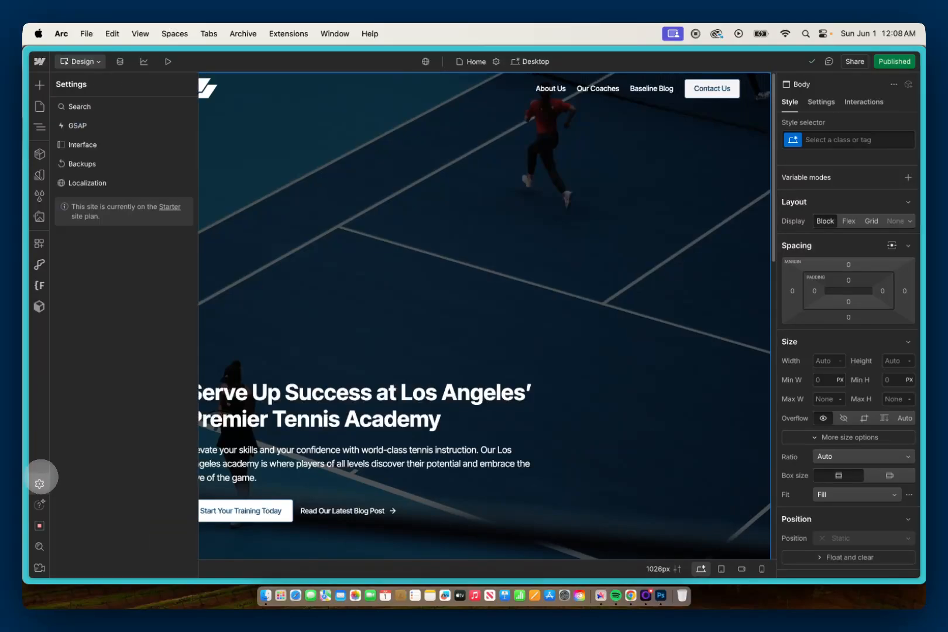
left_click(79, 163)
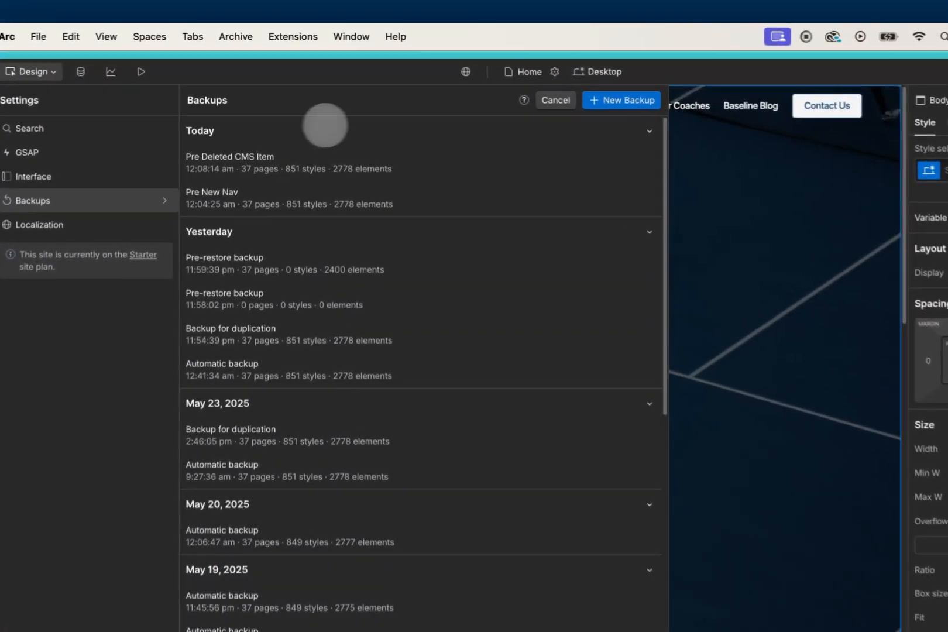
left_click(632, 167)
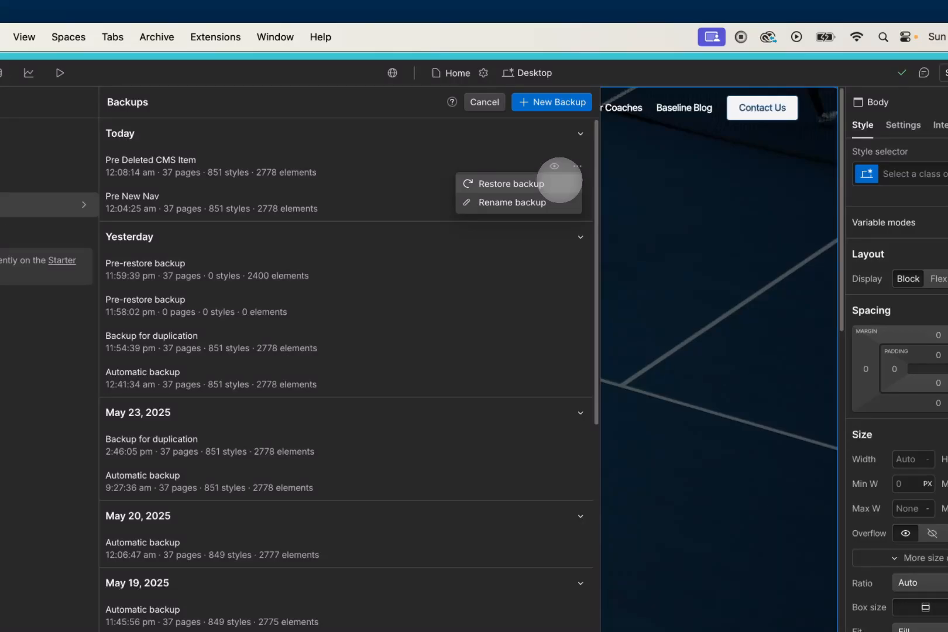
left_click(417, 112)
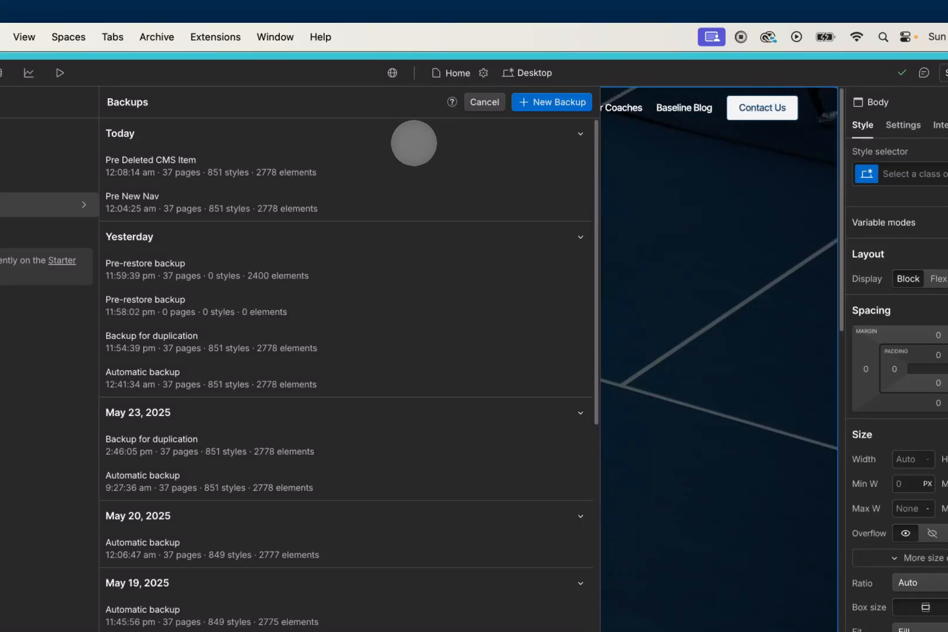
mouse_move(451, 158)
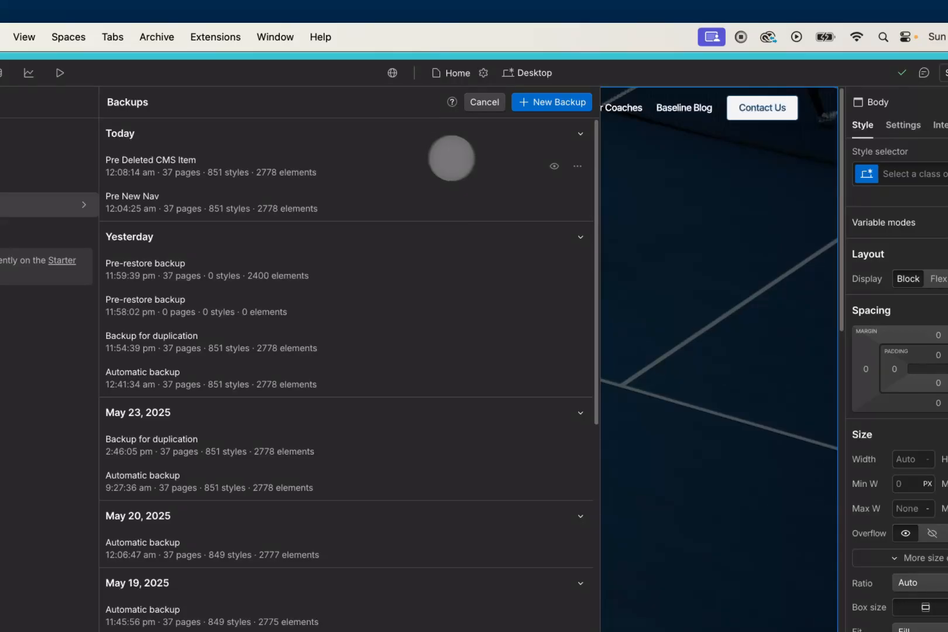
left_click(553, 166)
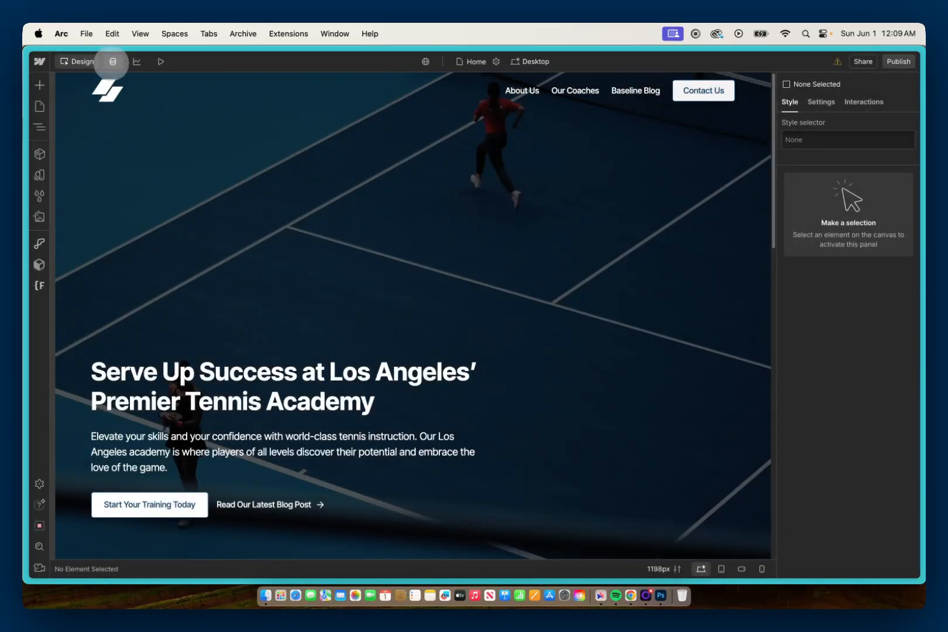
Step: Open "Tennis Lessons In Los Angeles" in the backup preview's CMS and select its entire Blog Article text
left_click(113, 61)
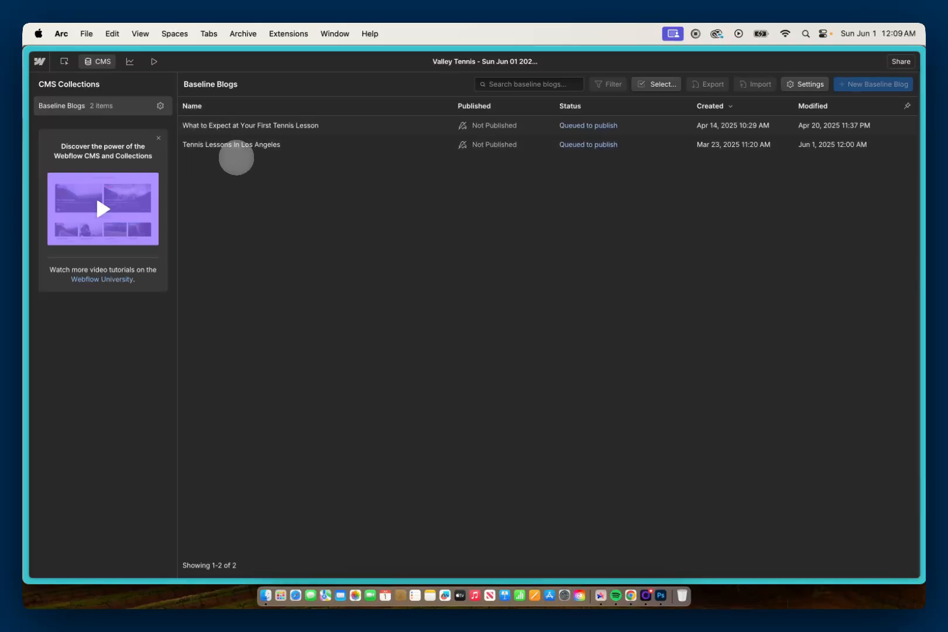
left_click(246, 148)
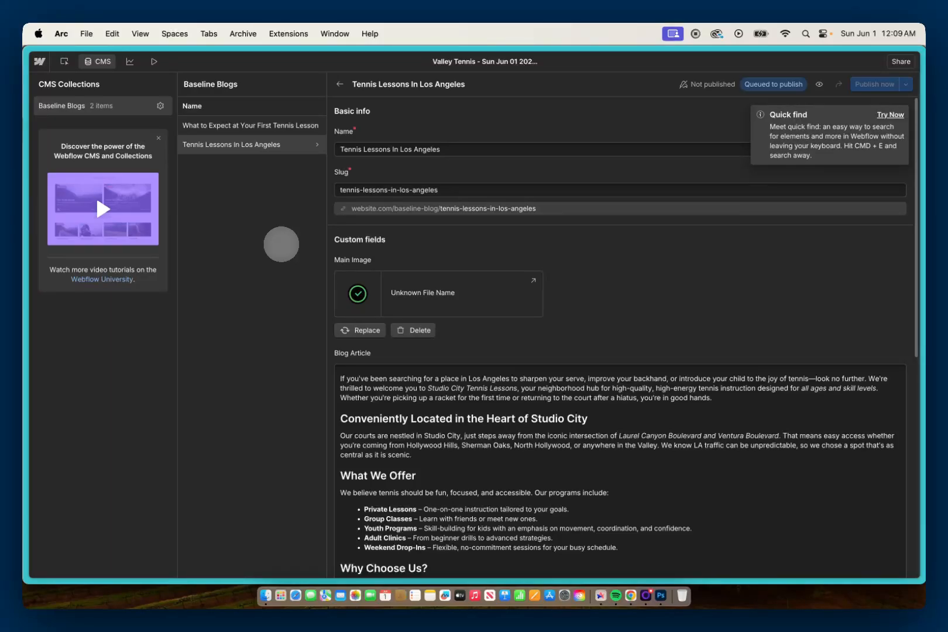
triple_click(382, 389)
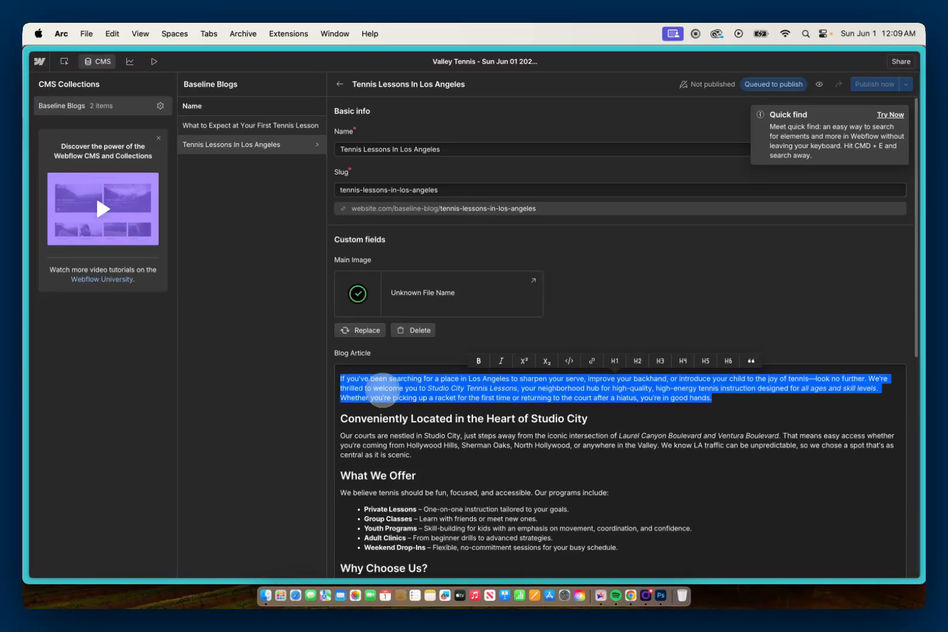
key("super+a")
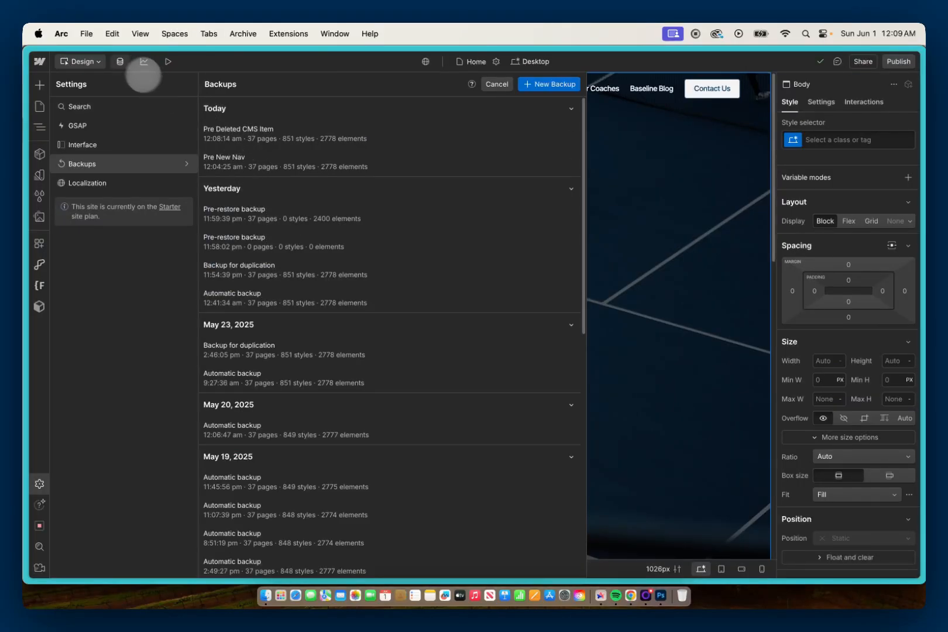
Step: Draft a Date/Time custom field labelled "Date Override" in the original site's Baseline Blogs collection settings
left_click(120, 61)
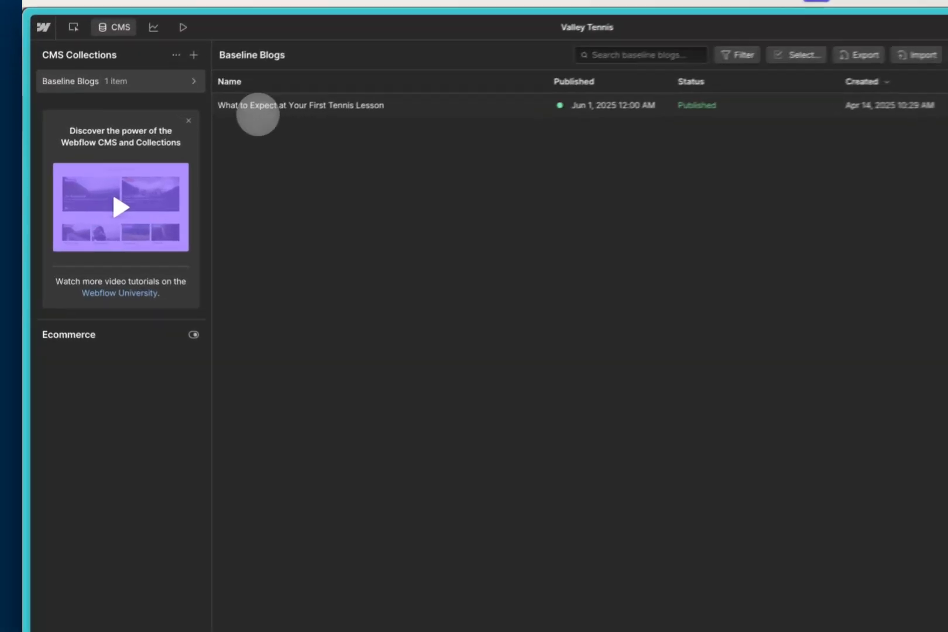
left_click(193, 81)
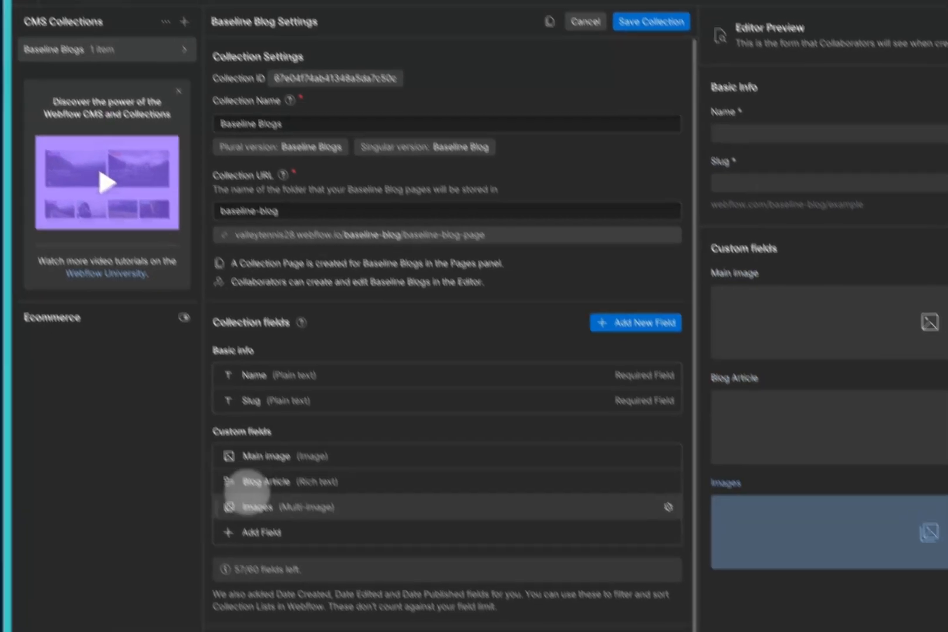
left_click(233, 532)
scroll(385, 472, "down", 5)
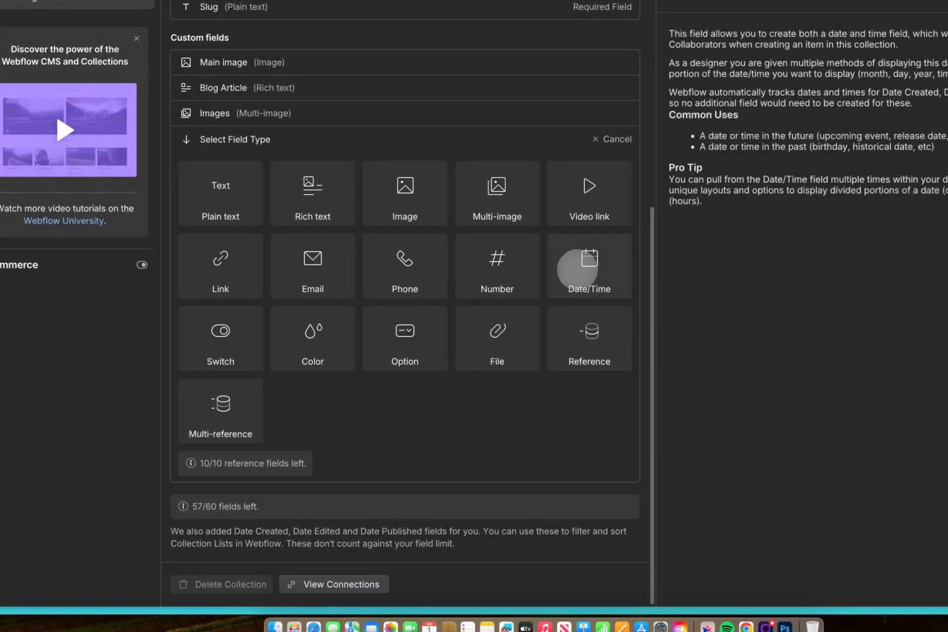
left_click(617, 314)
type("d")
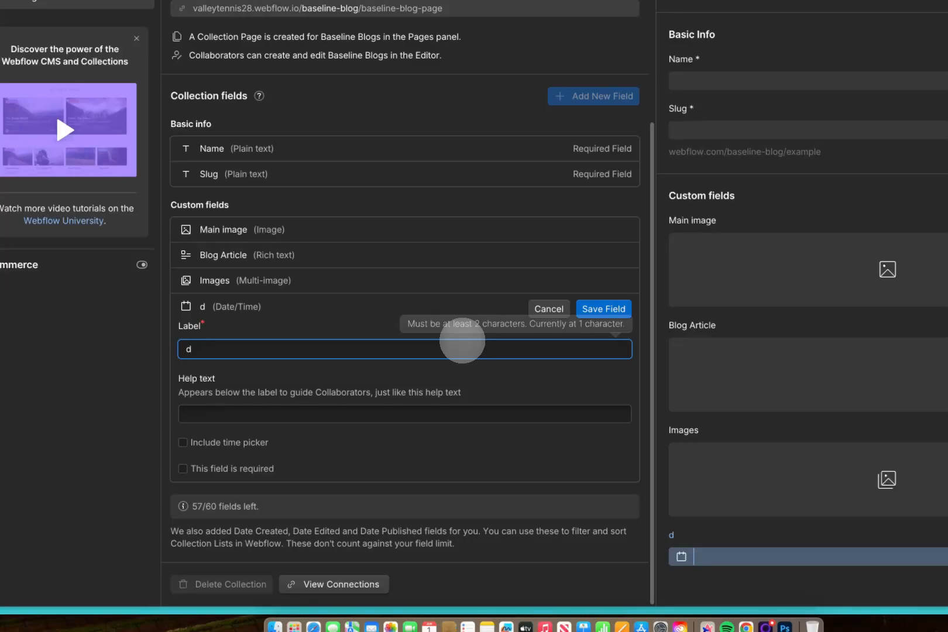
key("BackSpace")
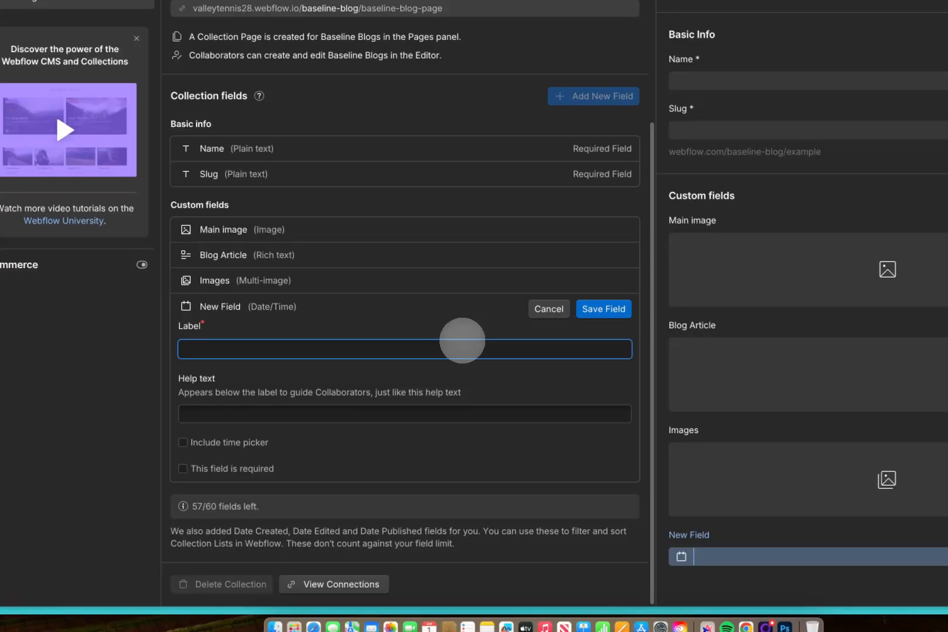
type("Date Over")
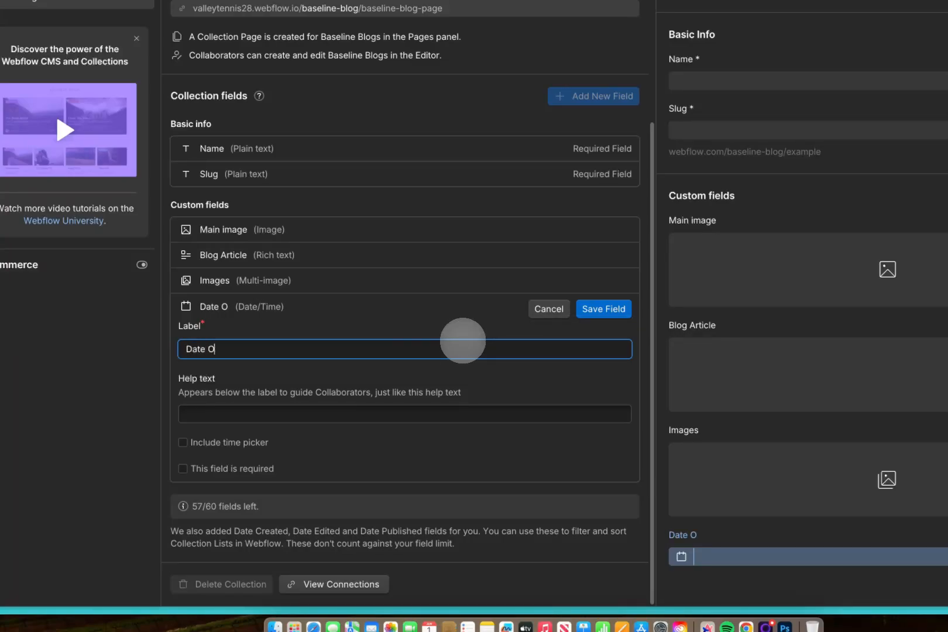
type("ride")
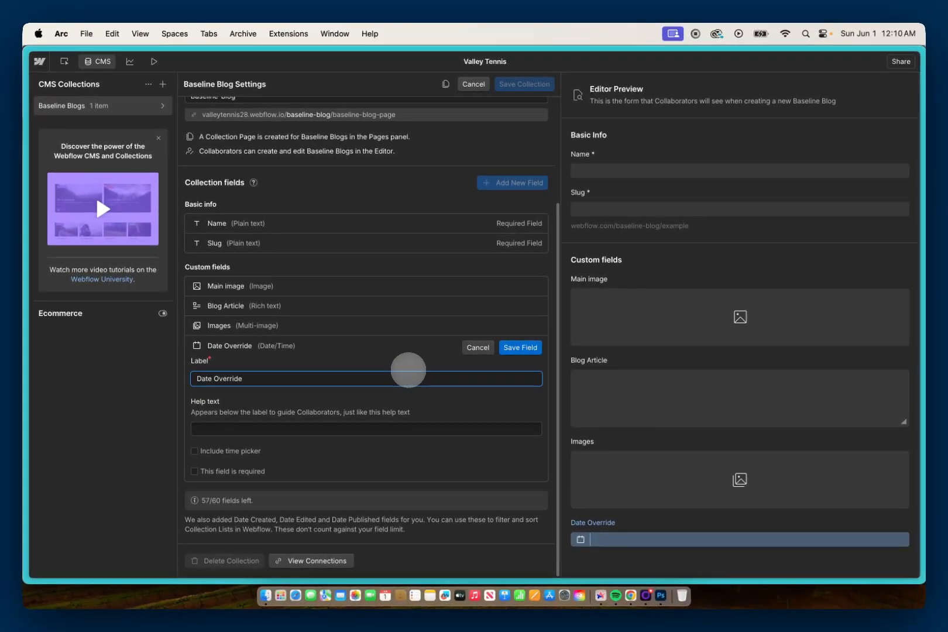
Step: Discard the unsaved changes to the Baseline Blogs collection settings
left_click(459, 345)
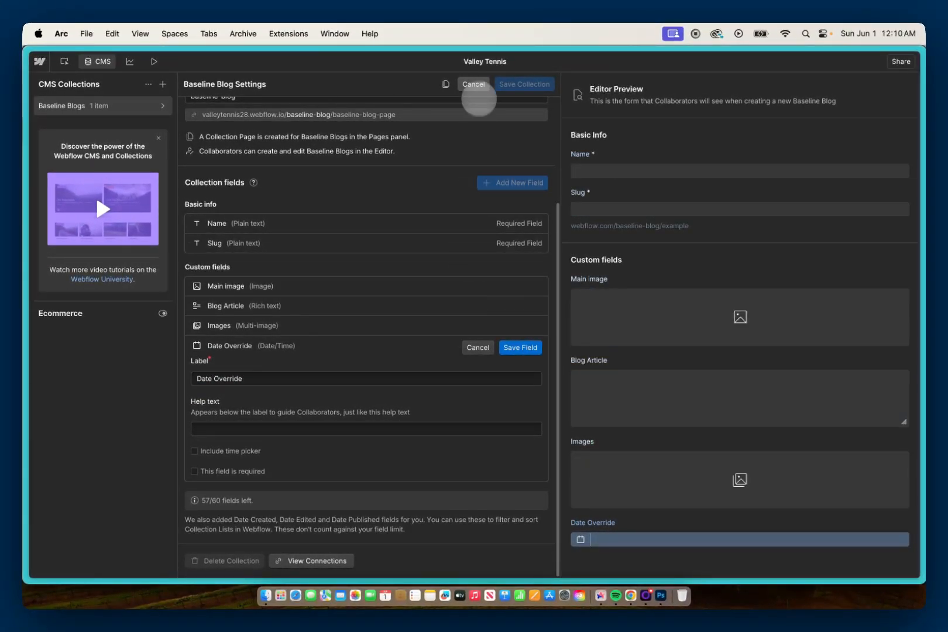
left_click(474, 86)
left_click(383, 345)
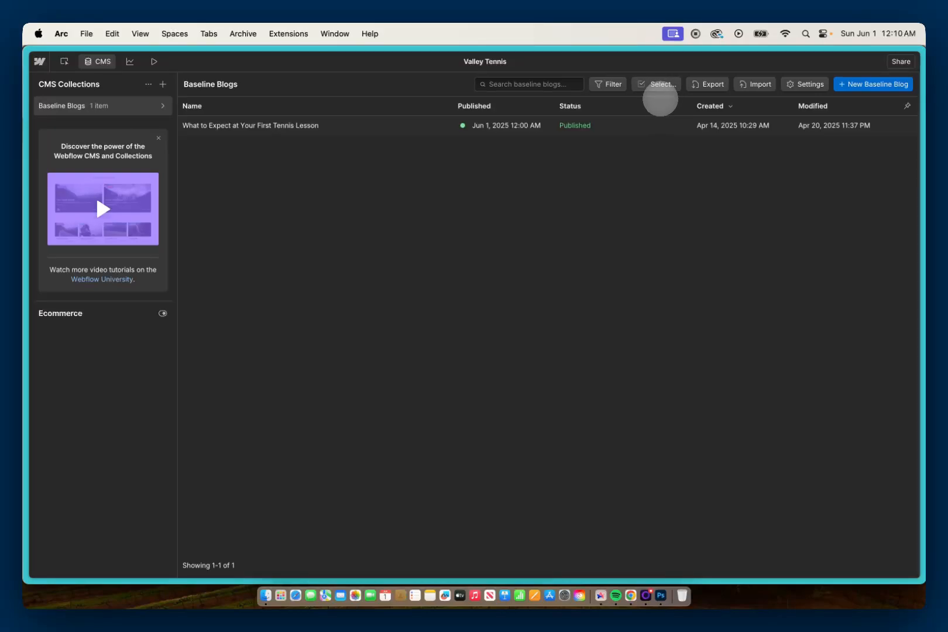
Step: Archive the "What to Expect at Your First Tennis Lesson" item in the Baseline Blogs collection and confirm the change
left_click(659, 88)
left_click(316, 126)
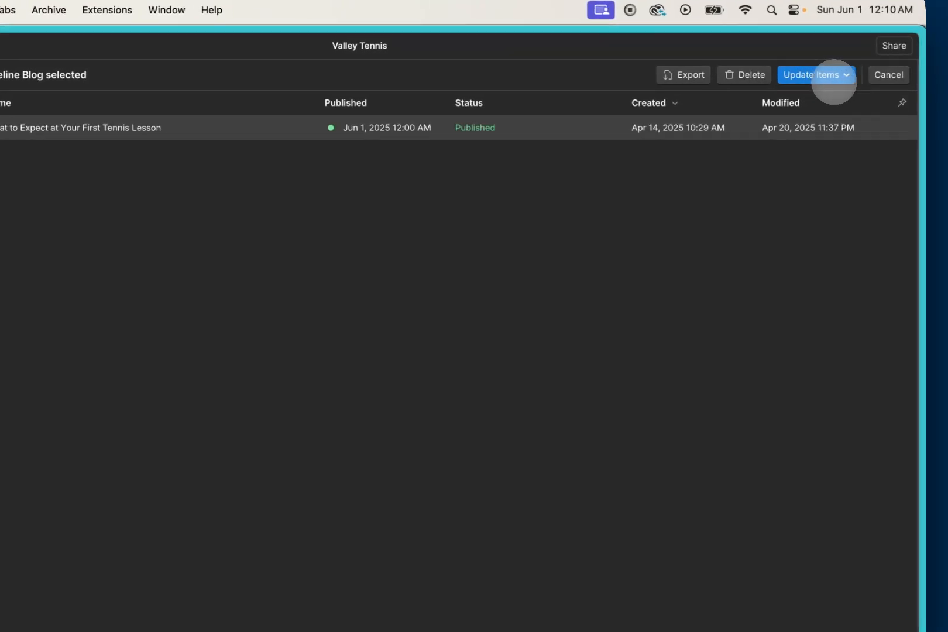
left_click(845, 74)
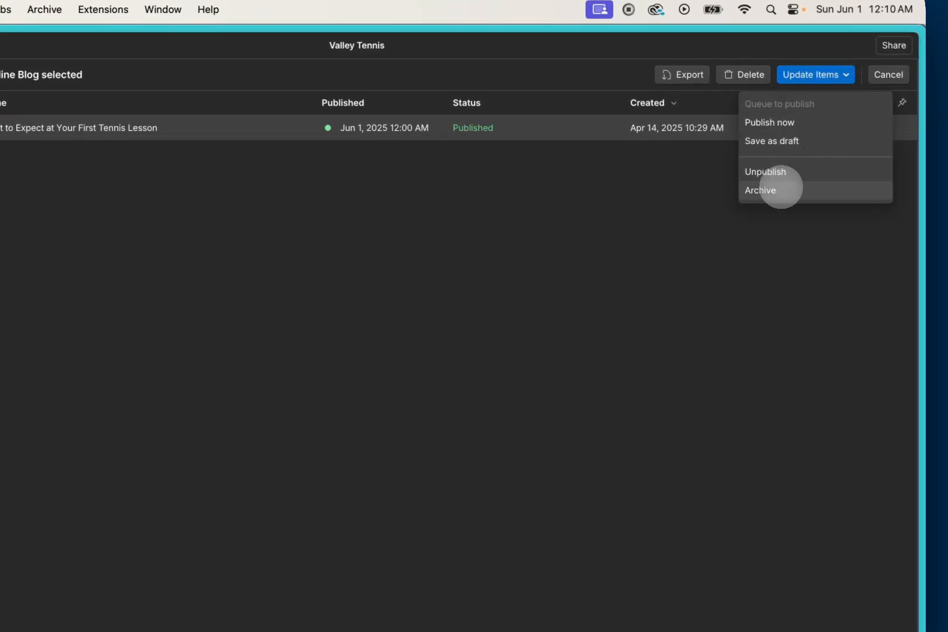
left_click(771, 188)
left_click(513, 411)
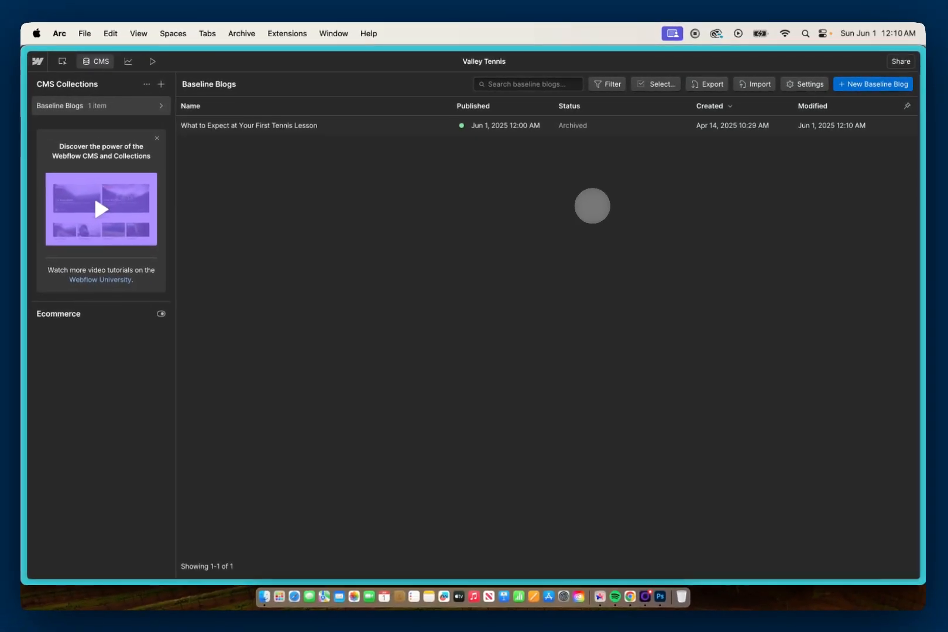
Step: Unarchive the "What to Expect at Your First Tennis Lesson" item in Baseline Blogs and confirm the change
left_click(653, 84)
left_click(375, 123)
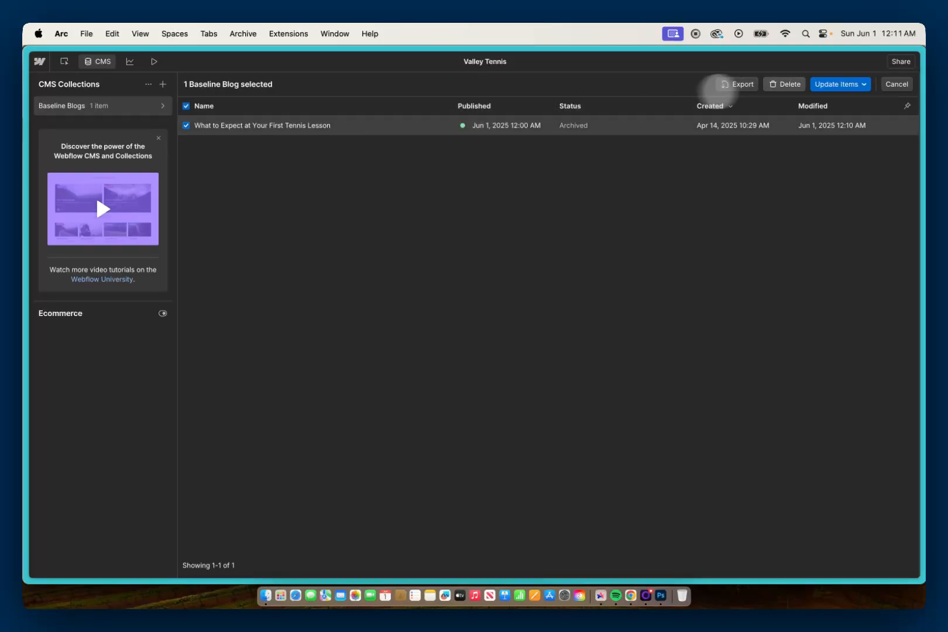
left_click(851, 86)
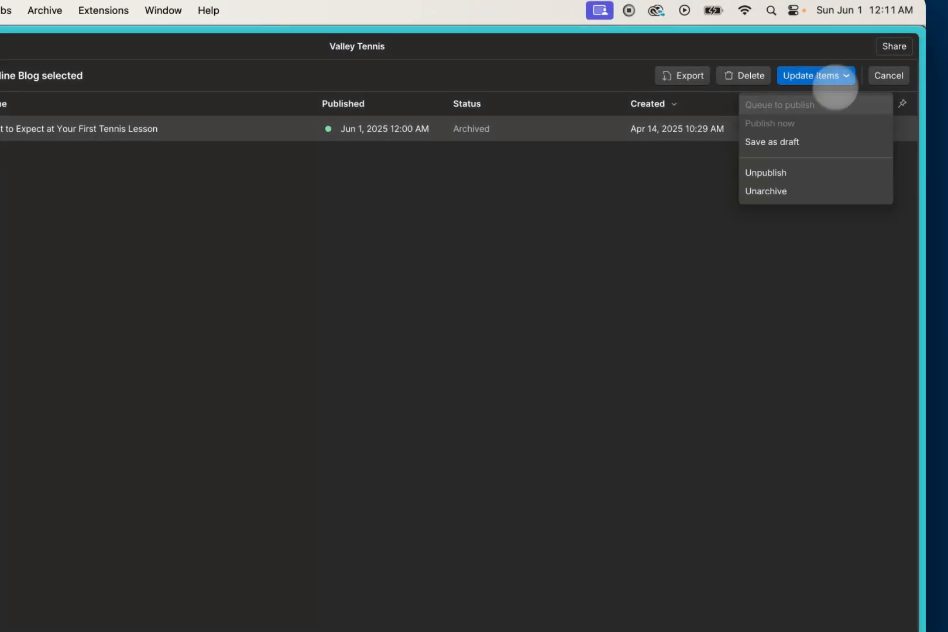
left_click(777, 190)
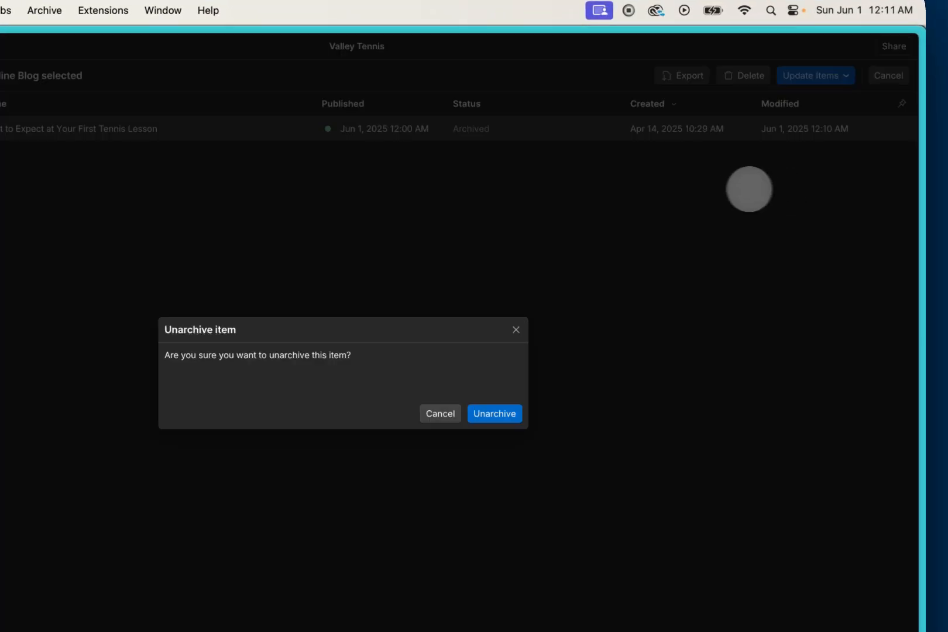
left_click(515, 407)
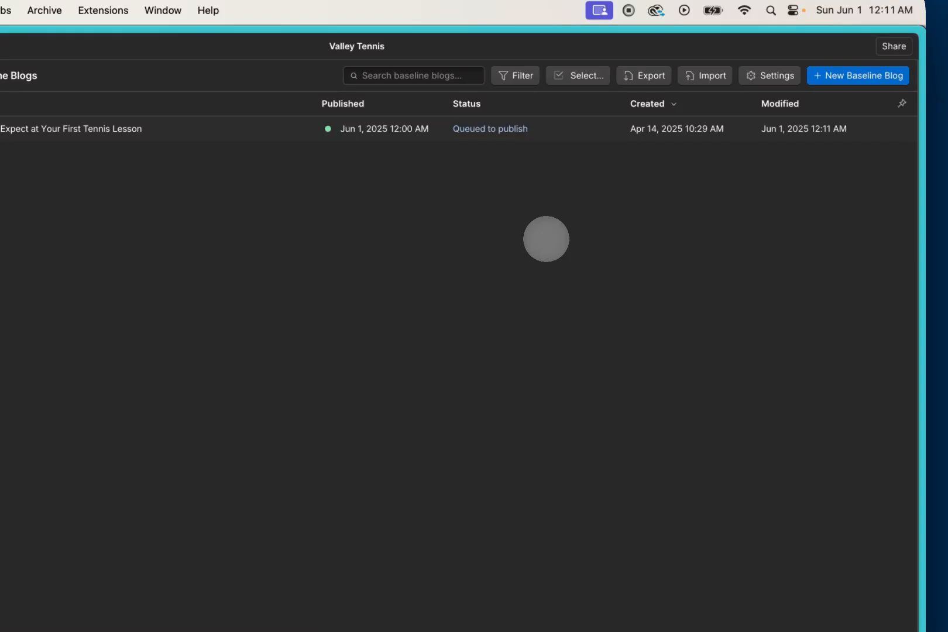